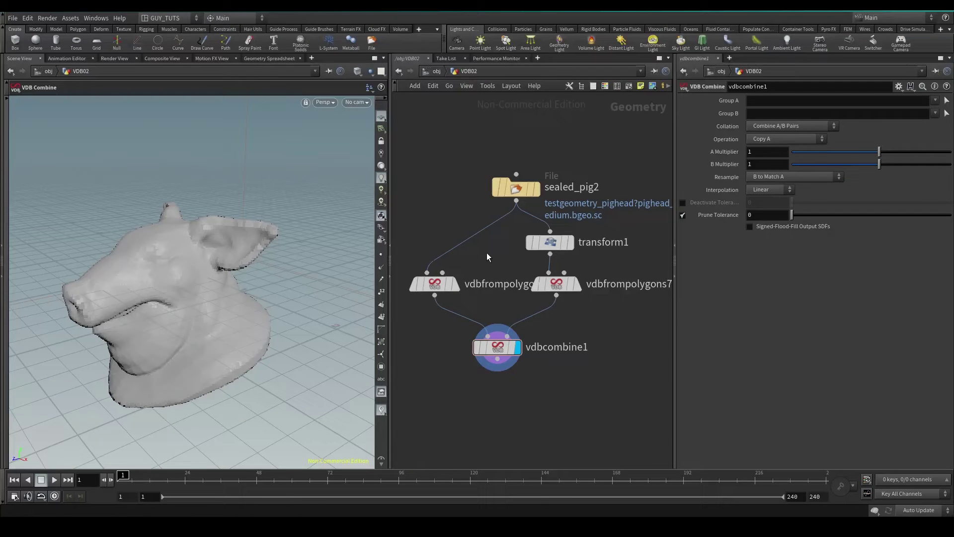
key(Tab)
text(vdb)
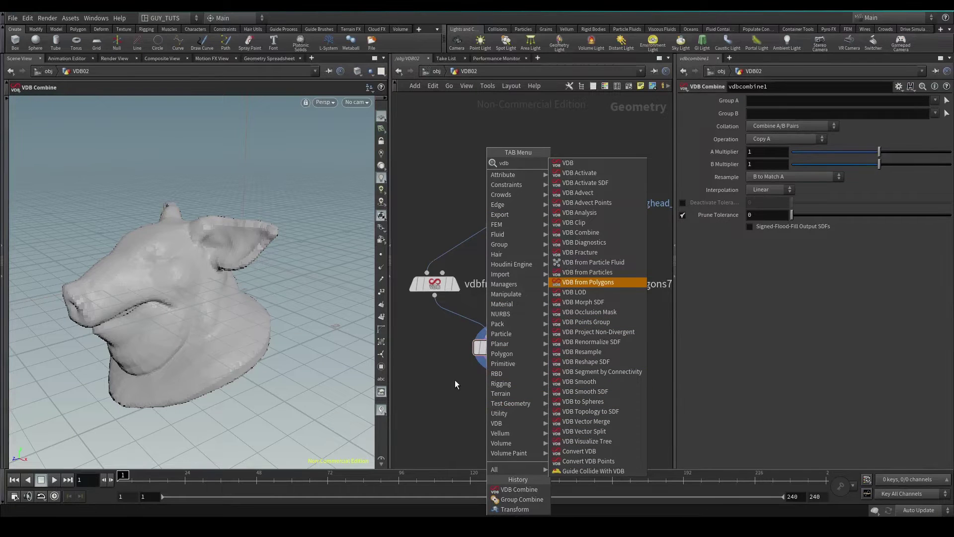
key(Escape)
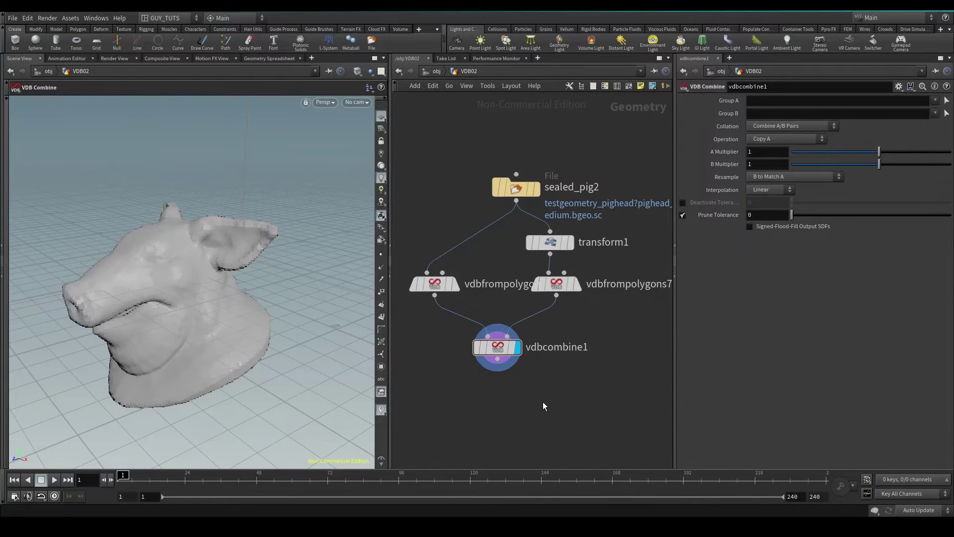
Step: Bring up the node info of vdbcombine1 to examine the VDBs it outputs
middle_drag(543, 401, 539, 378)
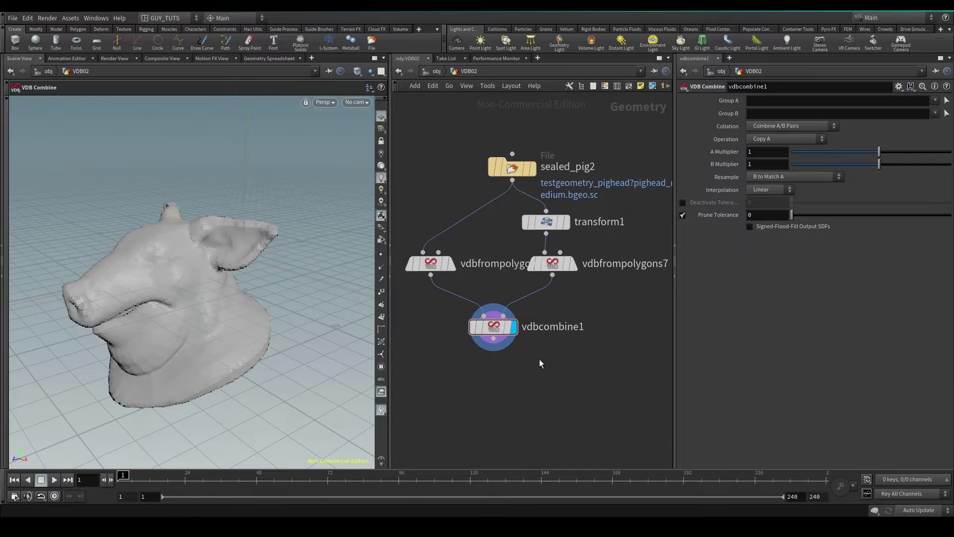
drag(549, 378, 467, 319)
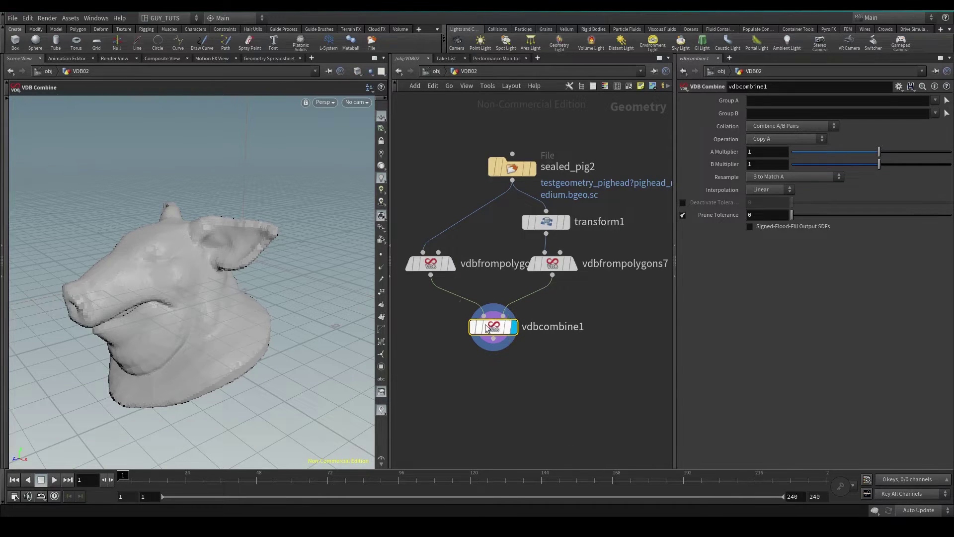
mouse_move(499, 330)
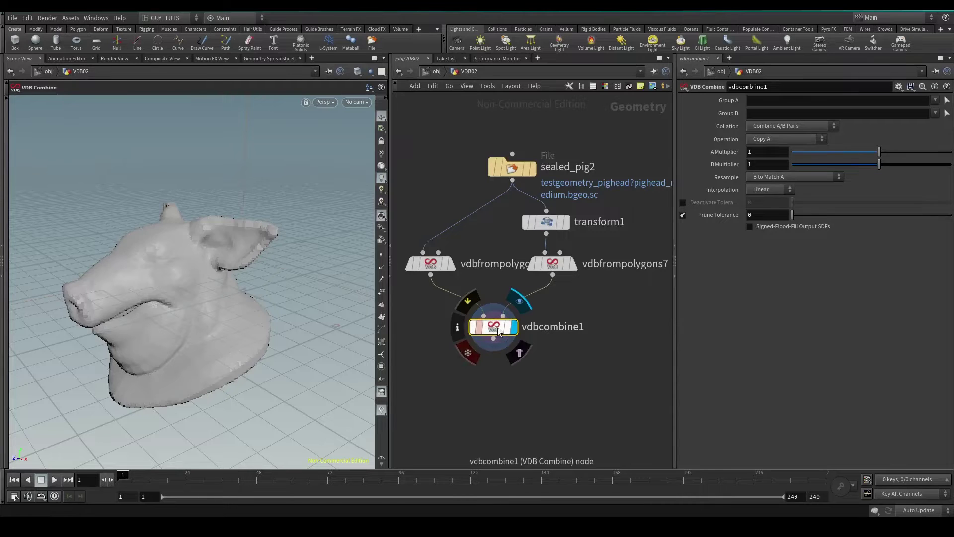
middle_click(495, 338)
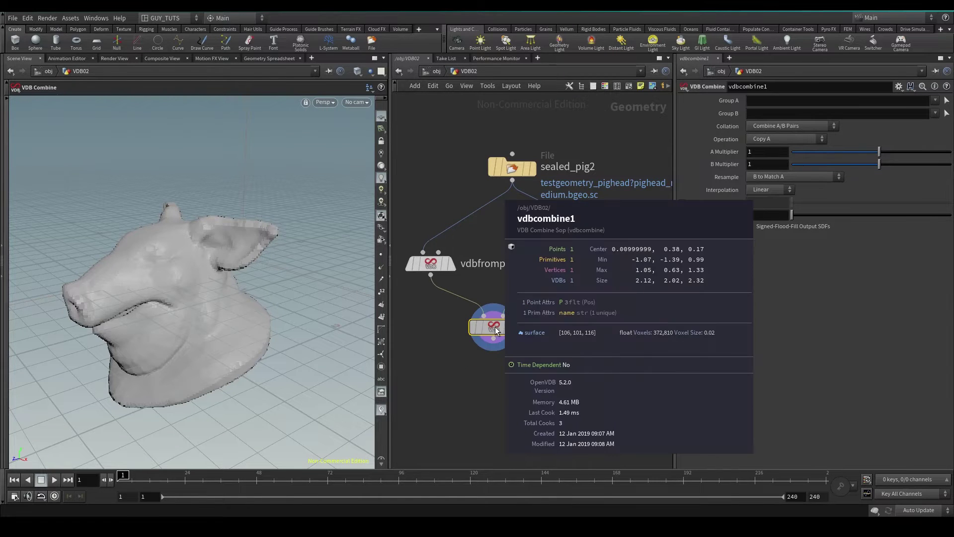
Step: Rename the Distance VDB of vdbfrompolygons7, the branch fed by transform1, to surface2
click(442, 268)
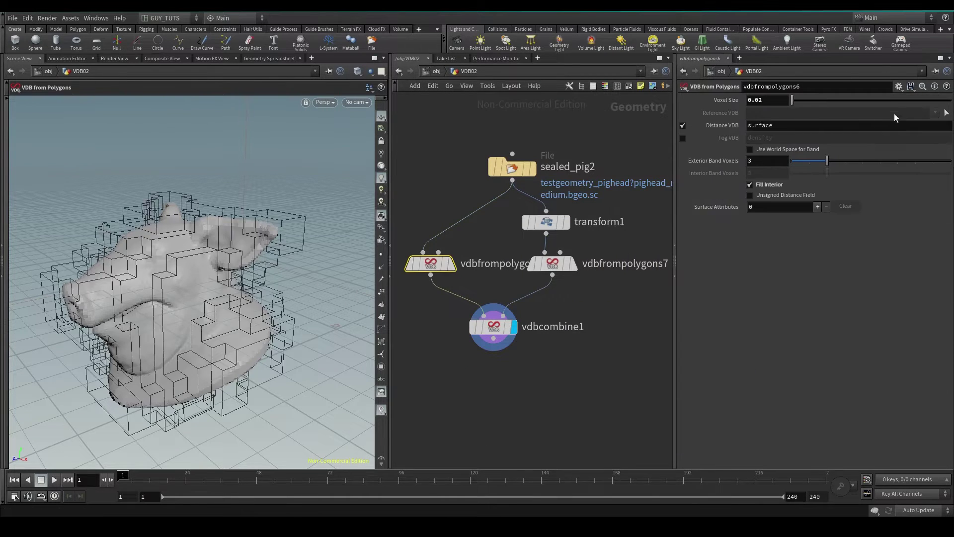
click(560, 258)
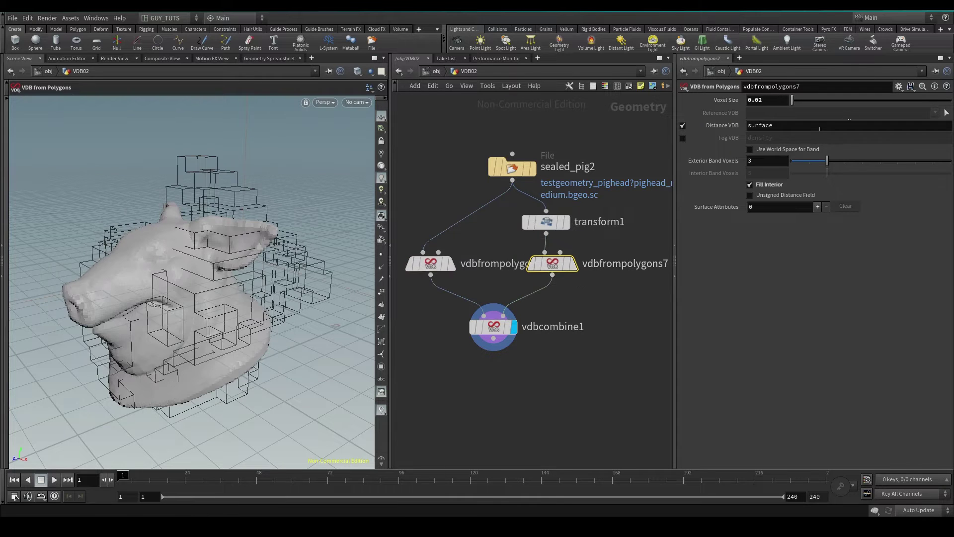
text(2)
key(Return)
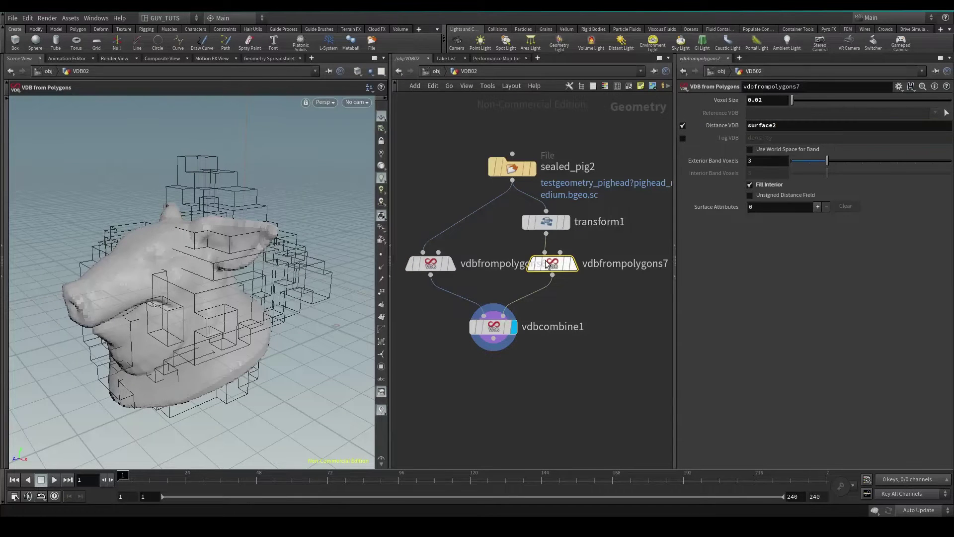
middle_click(555, 267)
middle_click(493, 326)
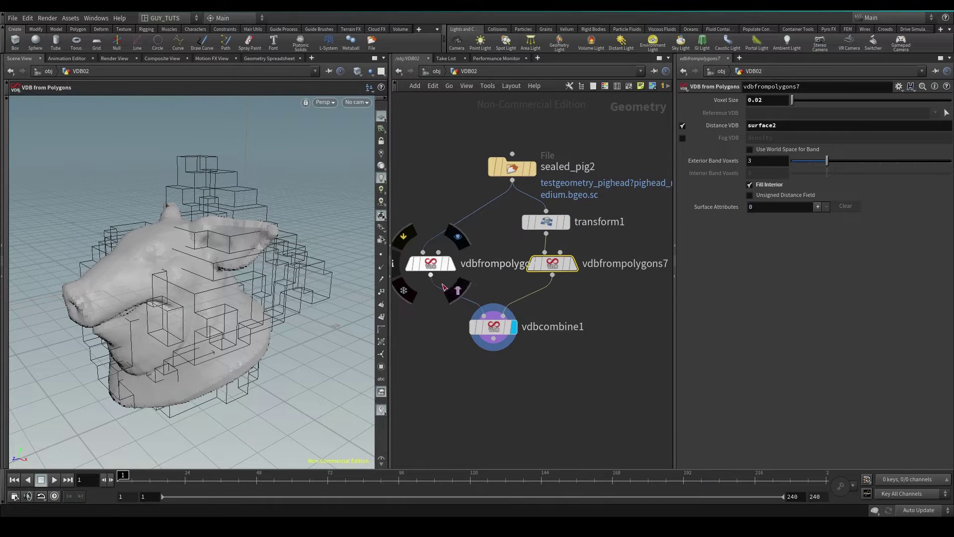
mouse_move(541, 311)
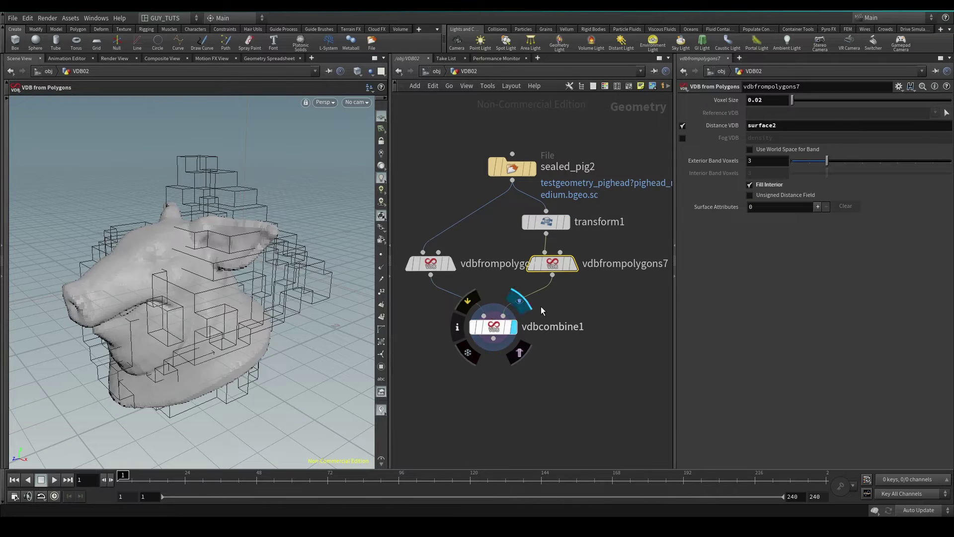
Step: Review the Collation options of vdbcombine1 alongside the settings of its two VDB from Polygons inputs
click(493, 327)
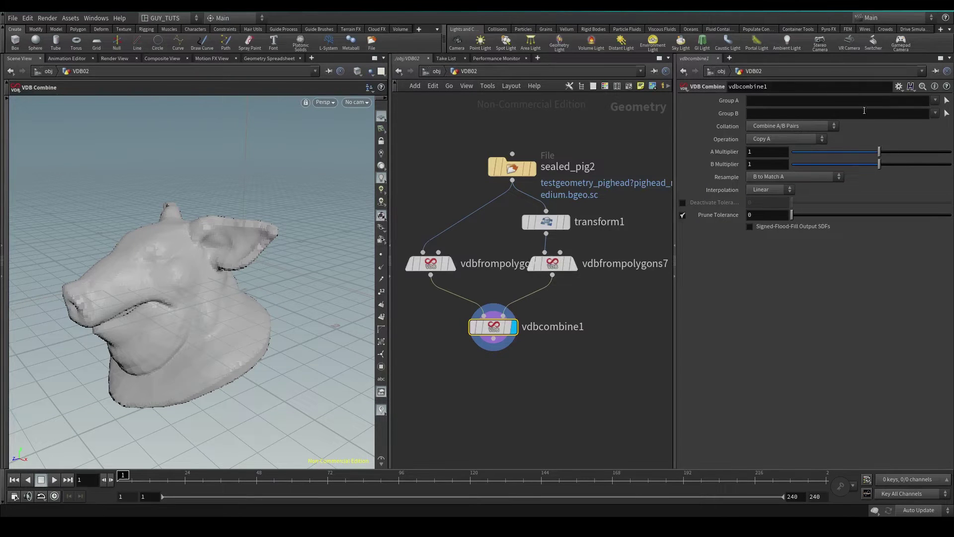
click(828, 127)
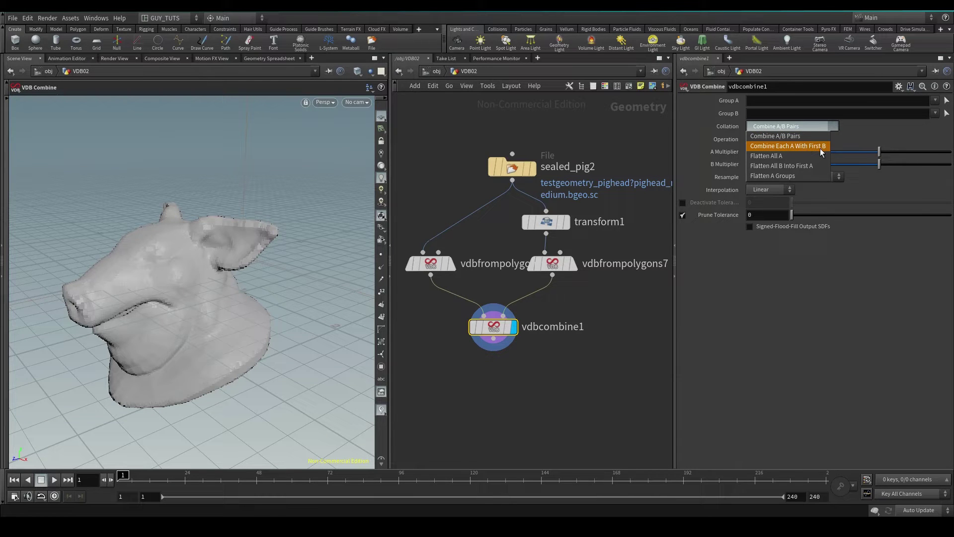
click(568, 357)
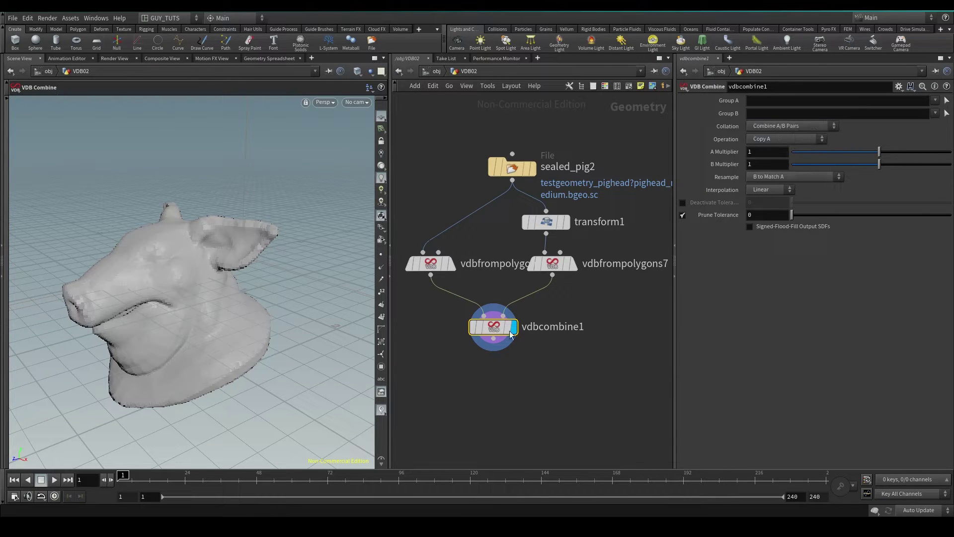
click(430, 266)
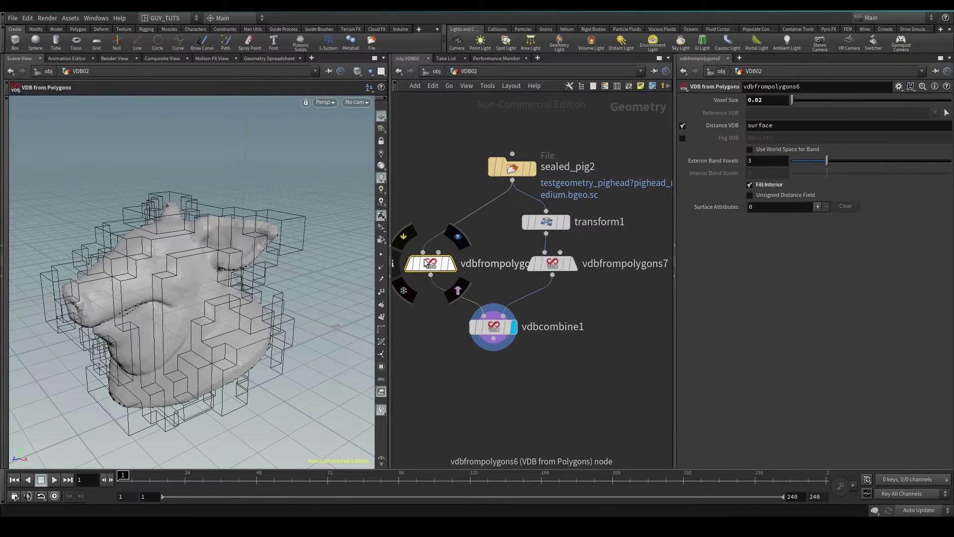
click(553, 264)
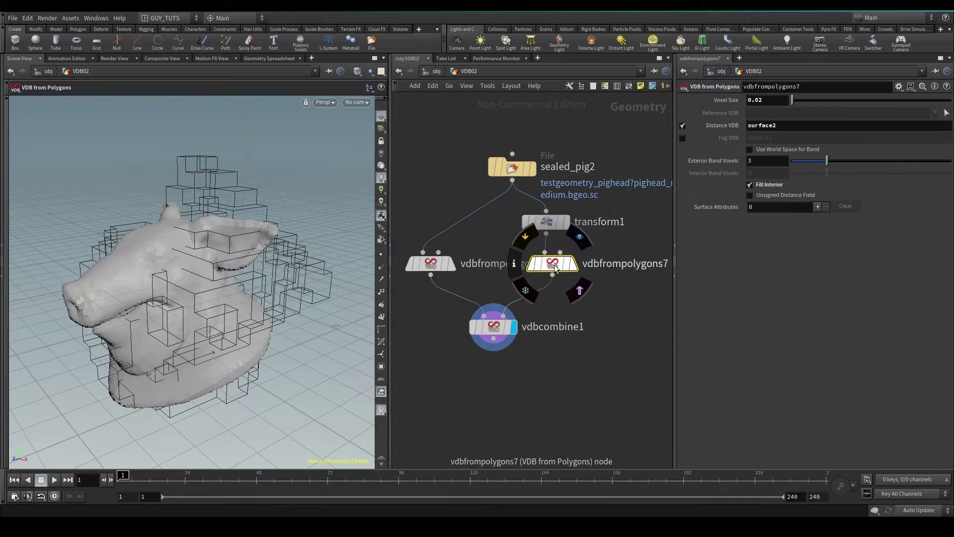
click(493, 327)
click(792, 126)
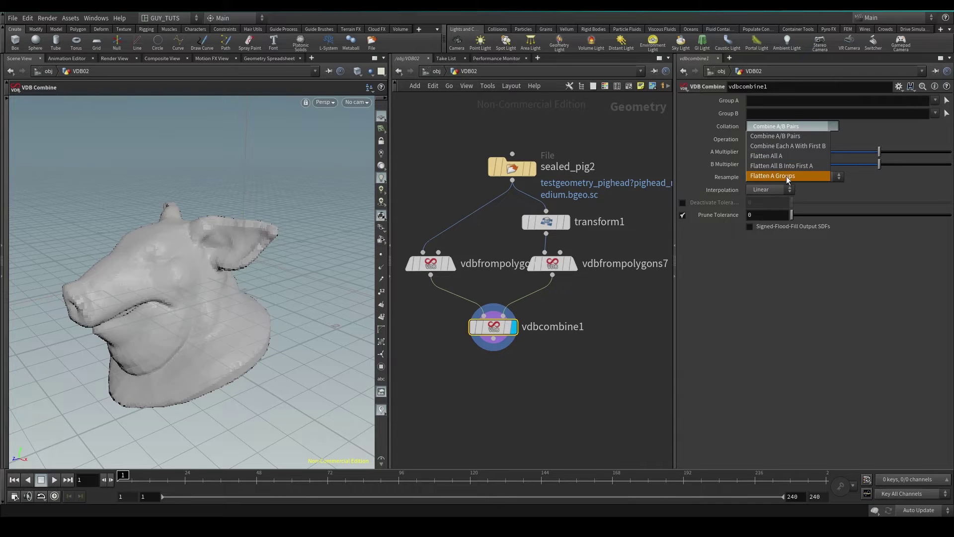
click(804, 324)
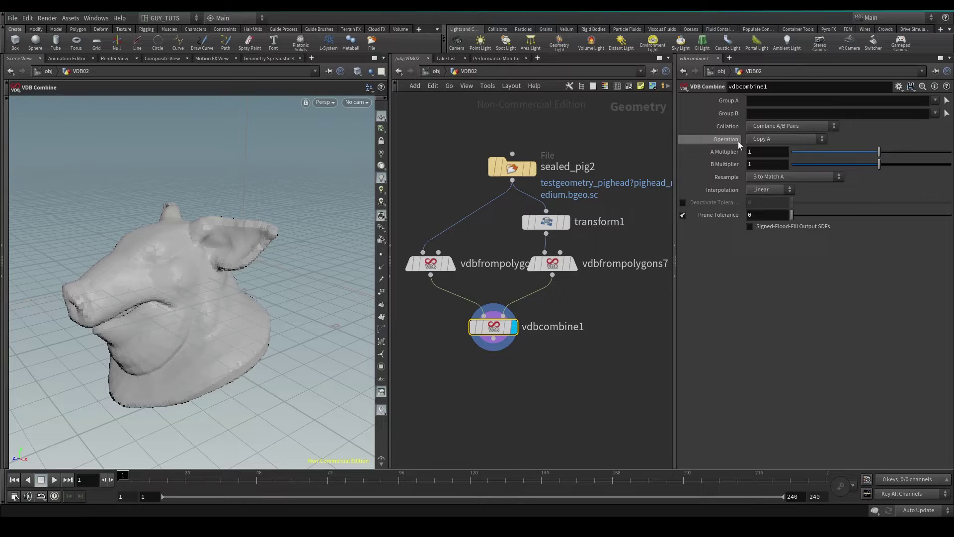
Step: Review the combine operations of vdbcombine1 and set the Operation to Invert A
click(787, 141)
click(787, 146)
click(760, 142)
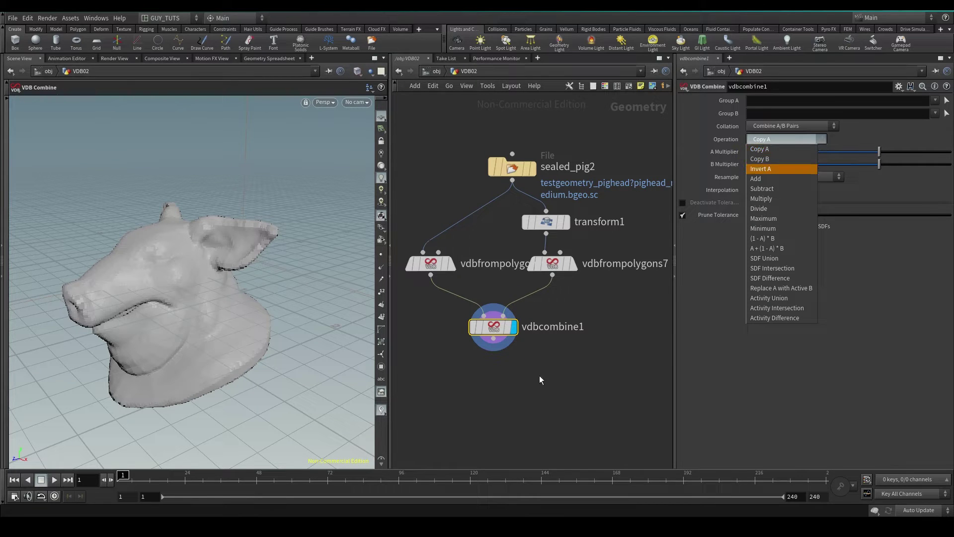
click(583, 317)
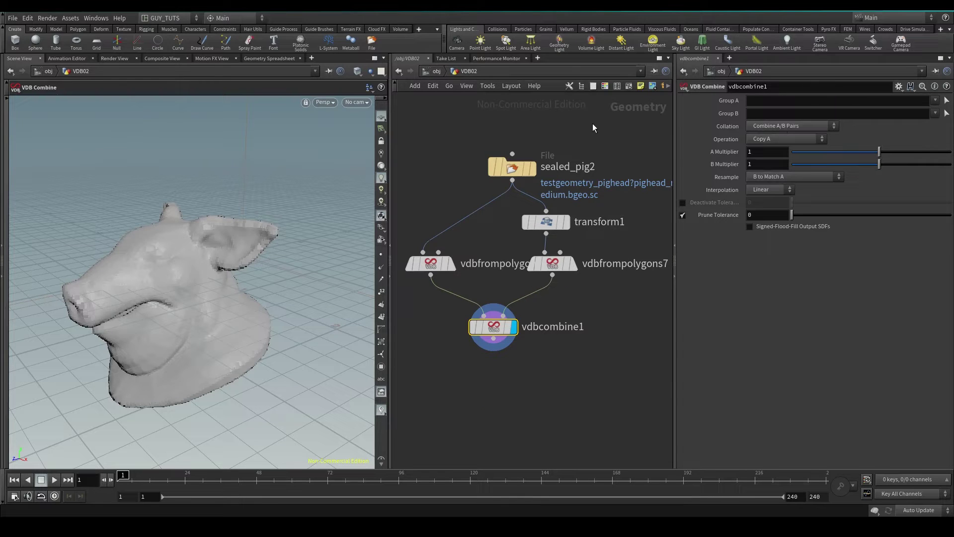
click(782, 141)
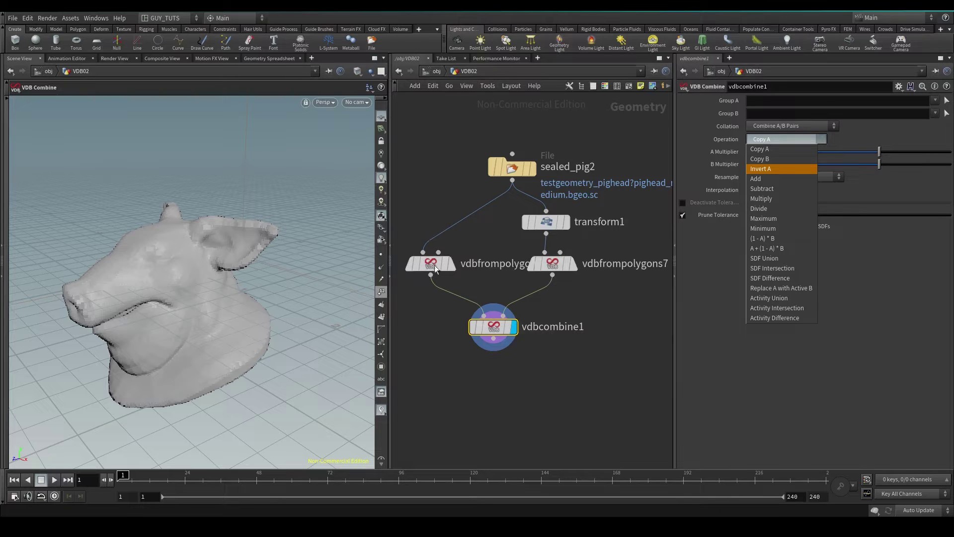
click(765, 143)
click(771, 176)
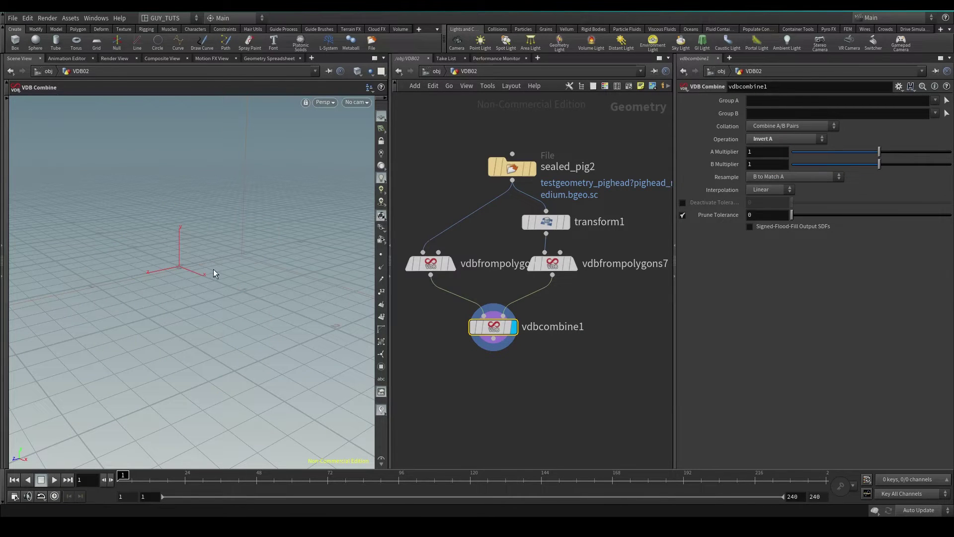
alt+right_drag(215, 275, 346, 228)
Step: Switch vdbfrompolygons6 from a Distance VDB to a Fog VDB and inspect the inverted volume from several angles
click(430, 264)
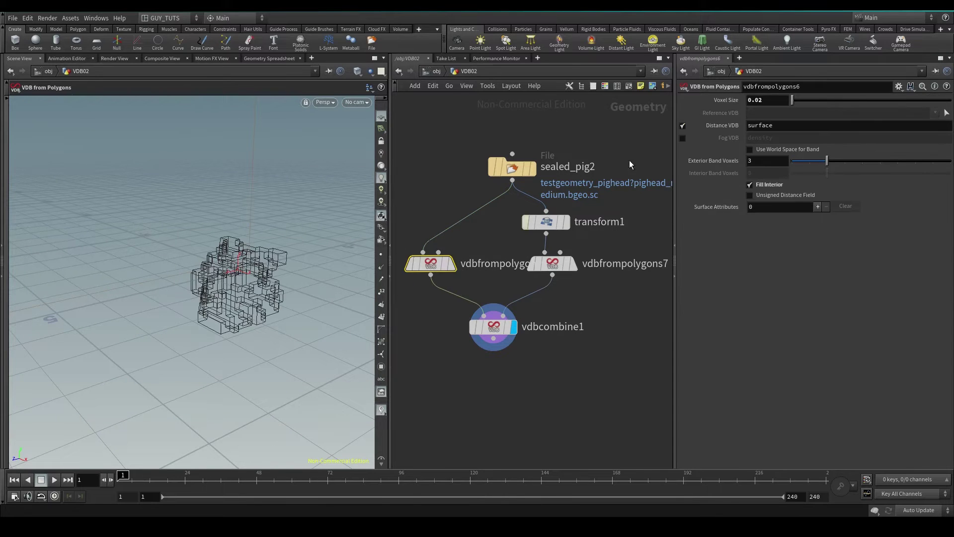
click(682, 126)
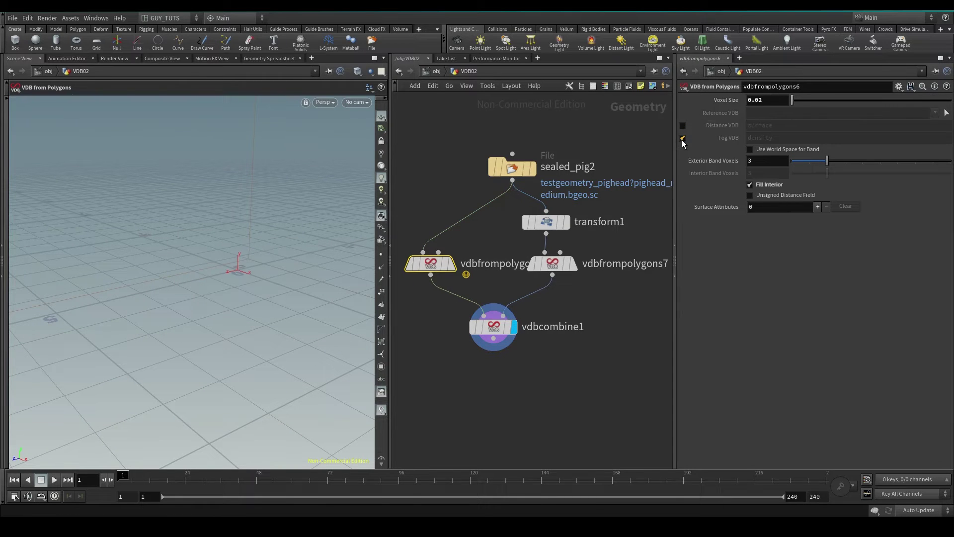
click(682, 138)
alt+right_drag(253, 296, 338, 263)
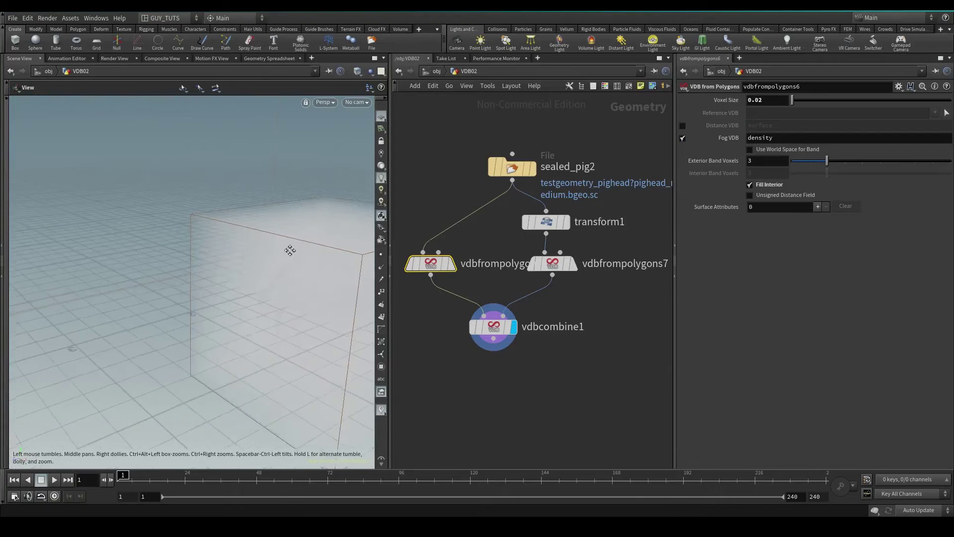
alt+middle_drag(289, 249, 30, 179)
mouse_move(141, 243)
alt+mouse_down()
mouse_move(79, 215)
mouse_move(149, 235)
alt+mouse_up()
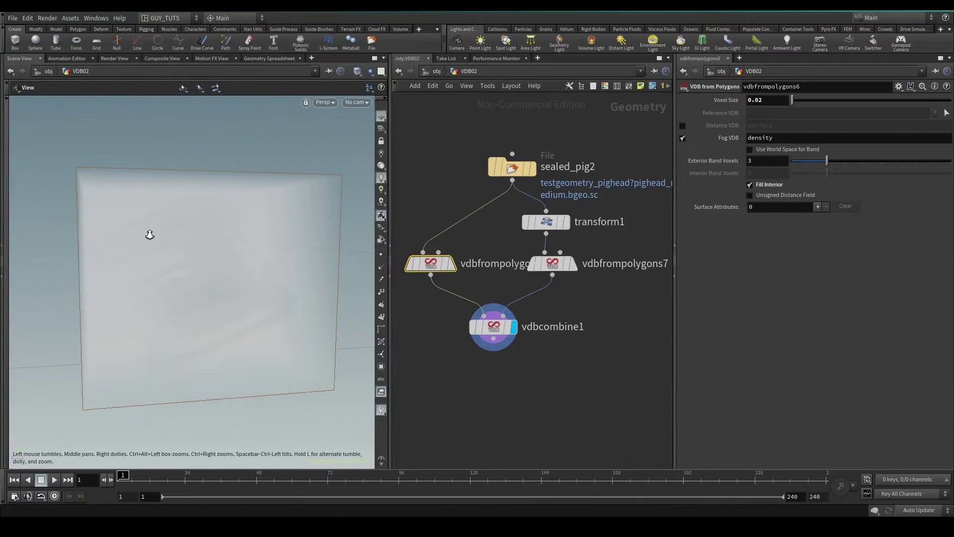
alt+right_drag(149, 234, 243, 240)
alt+middle_drag(243, 240, 222, 224)
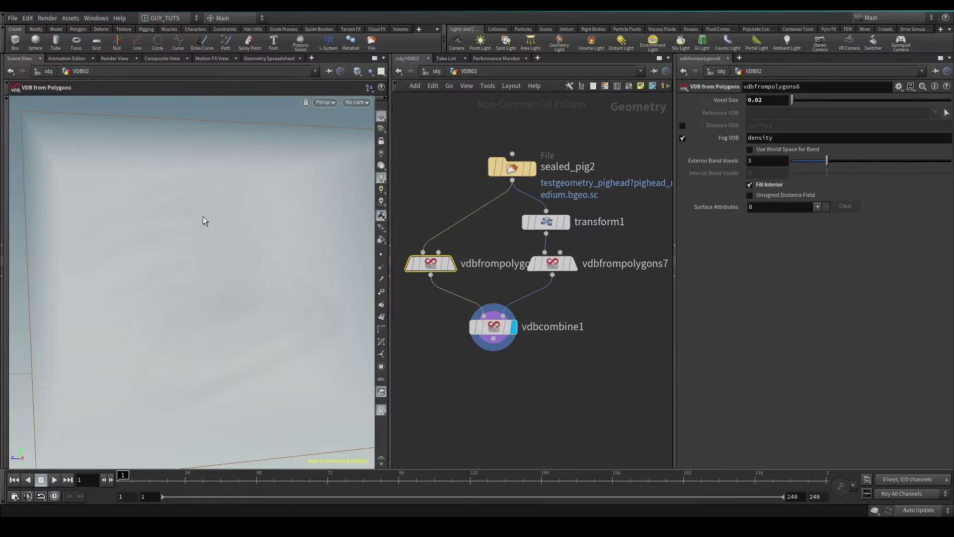
alt+right_drag(336, 235, 174, 187)
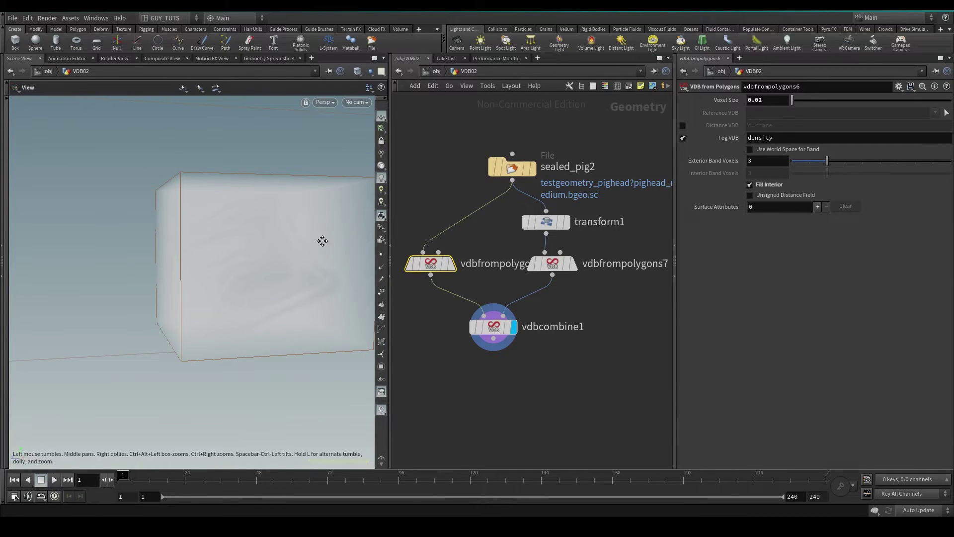
scroll(203, 256, up, 5)
Step: Set the Operation of vdbcombine1 to Add and inspect the combined volume
mouse_move(441, 270)
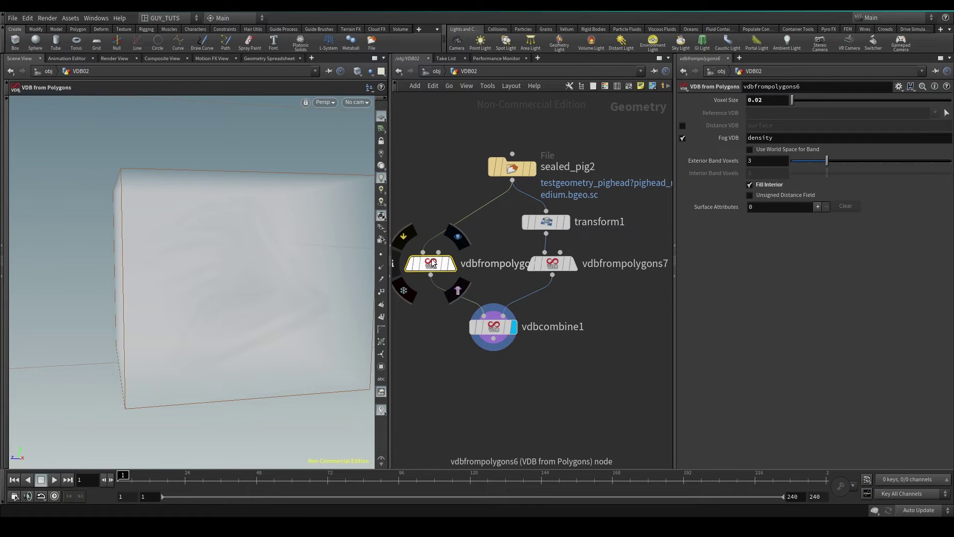
click(492, 327)
click(785, 140)
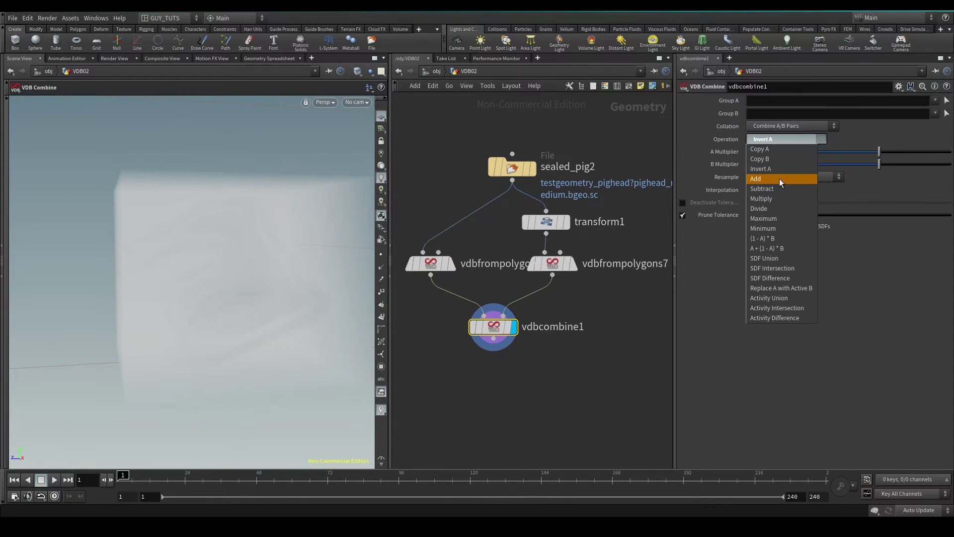
click(780, 182)
key(Escape)
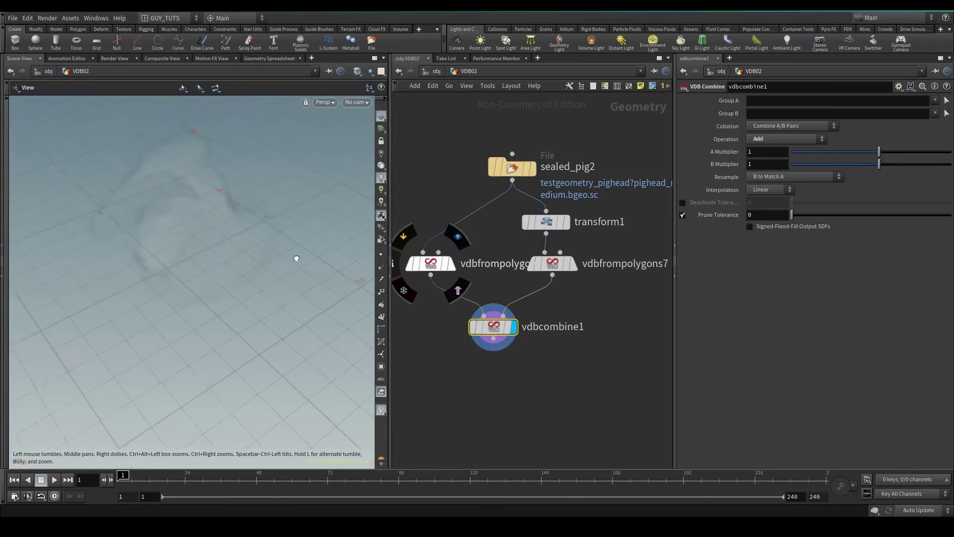
mouse_move(297, 258)
mouse_down()
mouse_move(345, 228)
mouse_move(276, 239)
mouse_move(290, 243)
mouse_up()
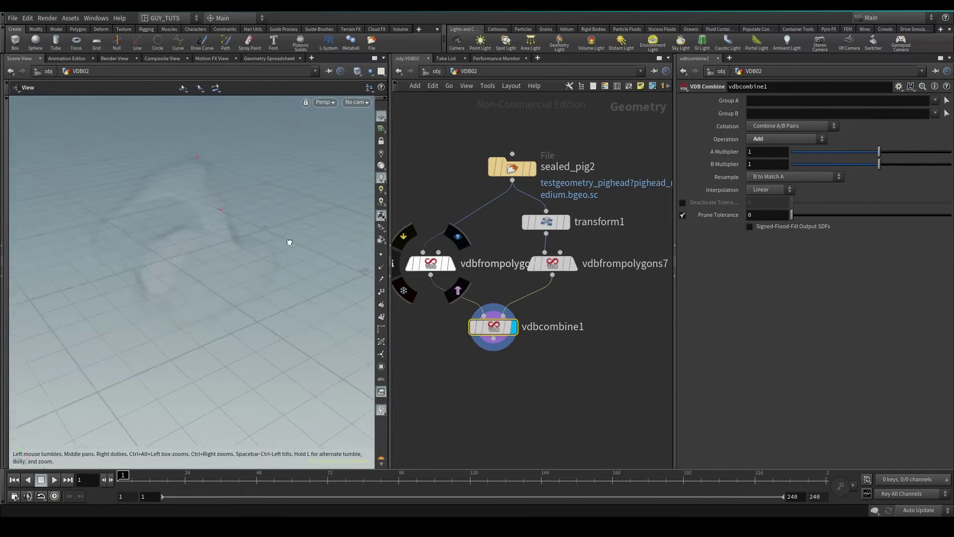
Step: Switch vdbfrompolygons6 back from Fog VDB to Distance VDB output and view the combined surface
click(431, 263)
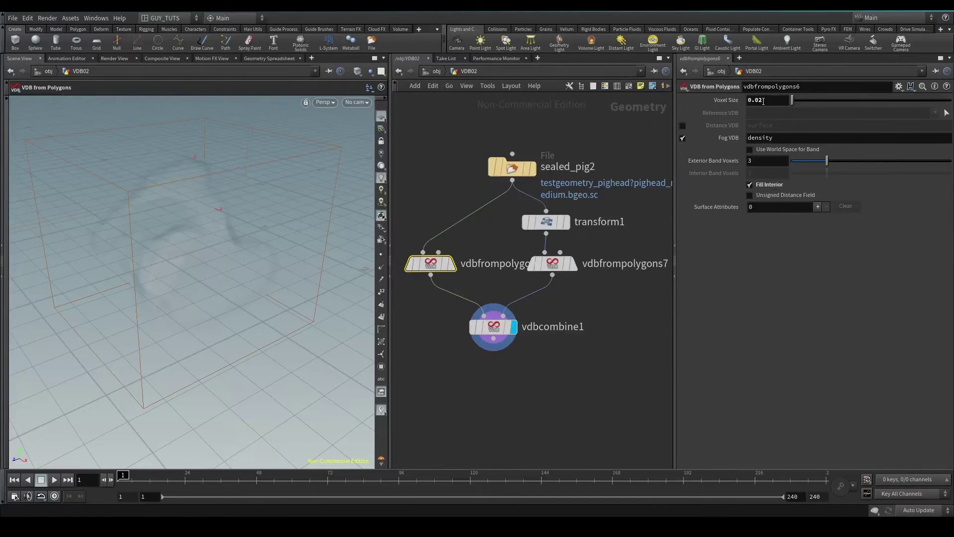
click(683, 138)
click(682, 125)
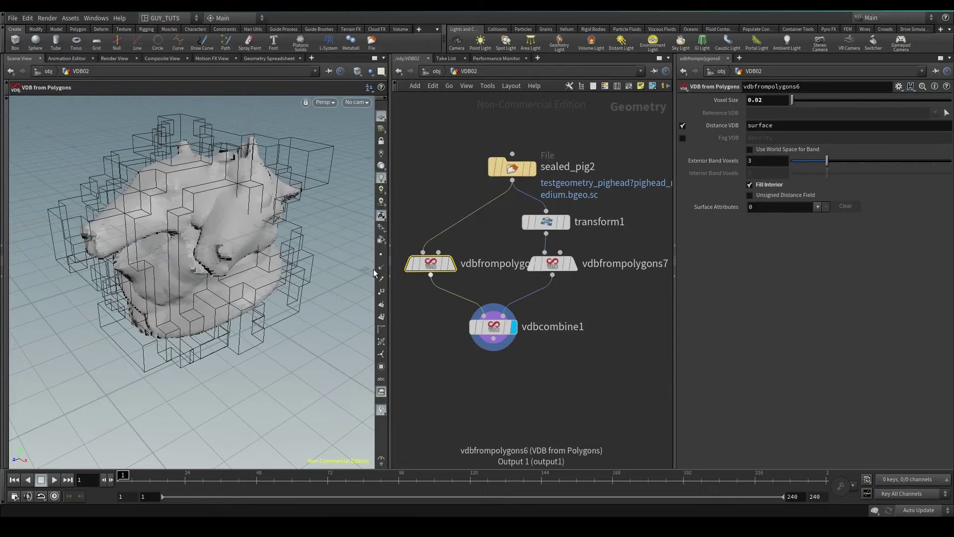
alt+drag(336, 276, 280, 230)
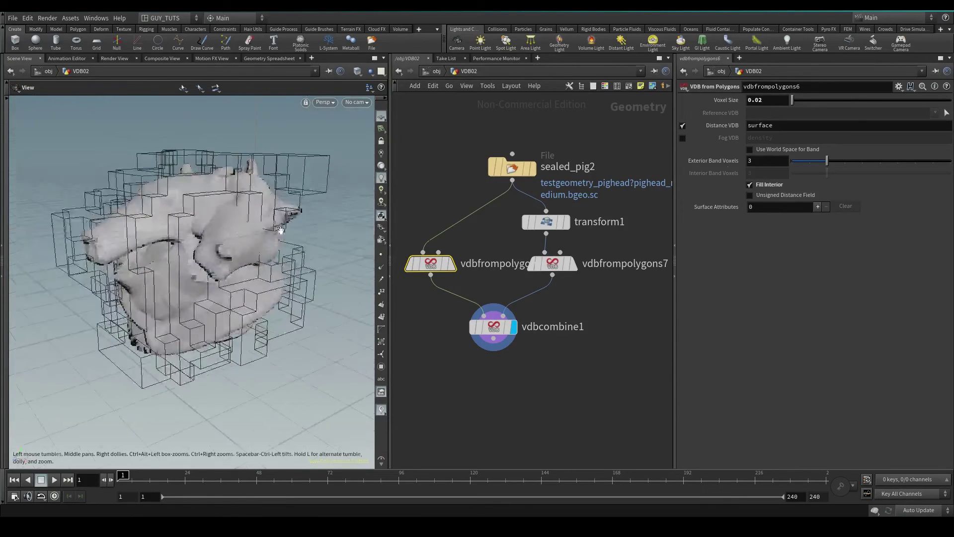
Step: Set the Operation of vdbcombine1 to Subtract and inspect the combined surface
click(484, 328)
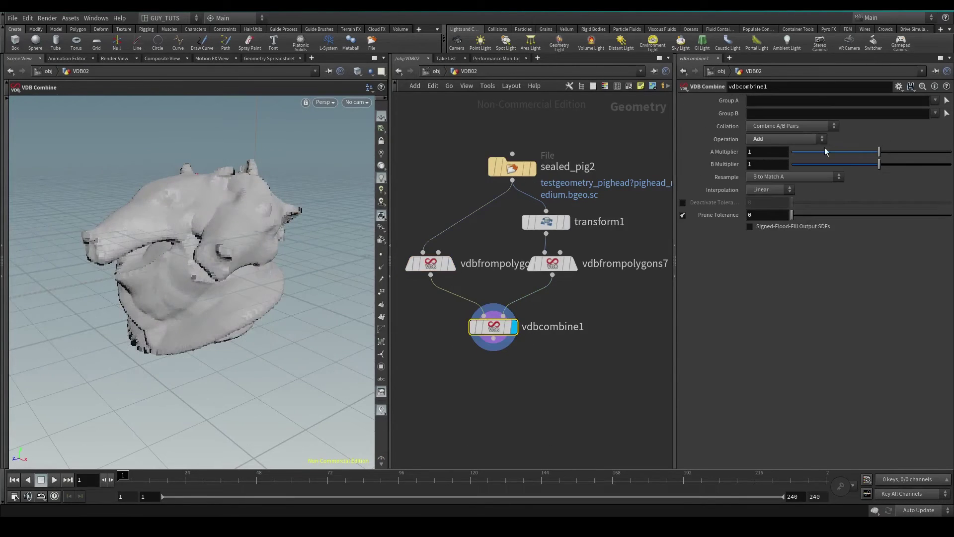
click(790, 140)
click(777, 190)
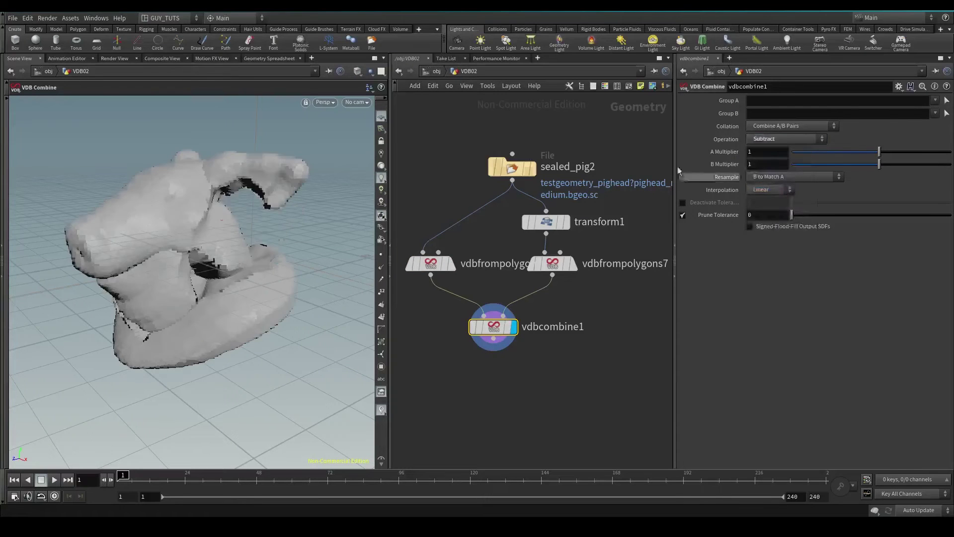
Step: Switch the Operation of vdbcombine1 to SDF Union and inspect the merged pig heads from underneath
click(798, 141)
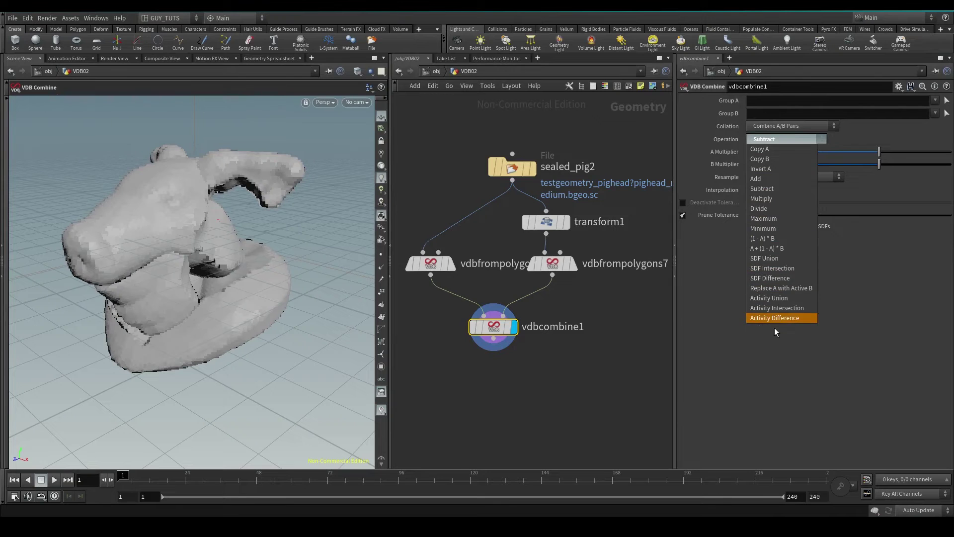
click(773, 258)
alt+drag(224, 253, 219, 199)
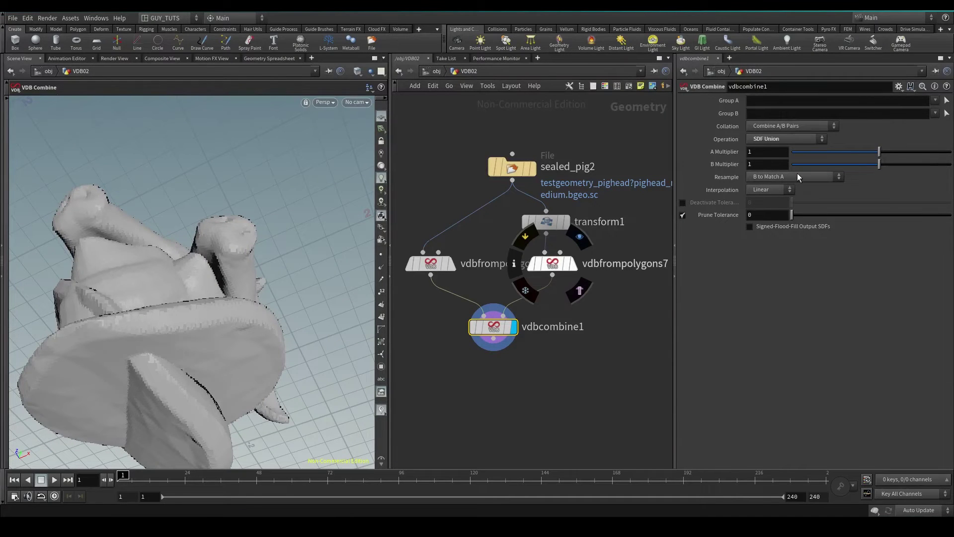
Step: Change the Operation of vdbcombine1 to SDF Intersection and inspect the overlapping shape from different angles
click(774, 139)
click(792, 273)
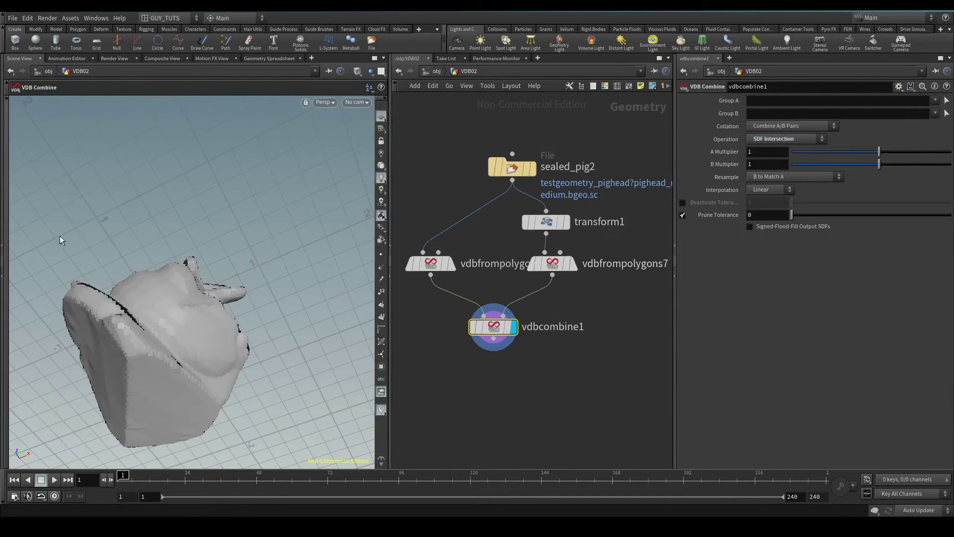
key(Escape)
drag(124, 308, 47, 321)
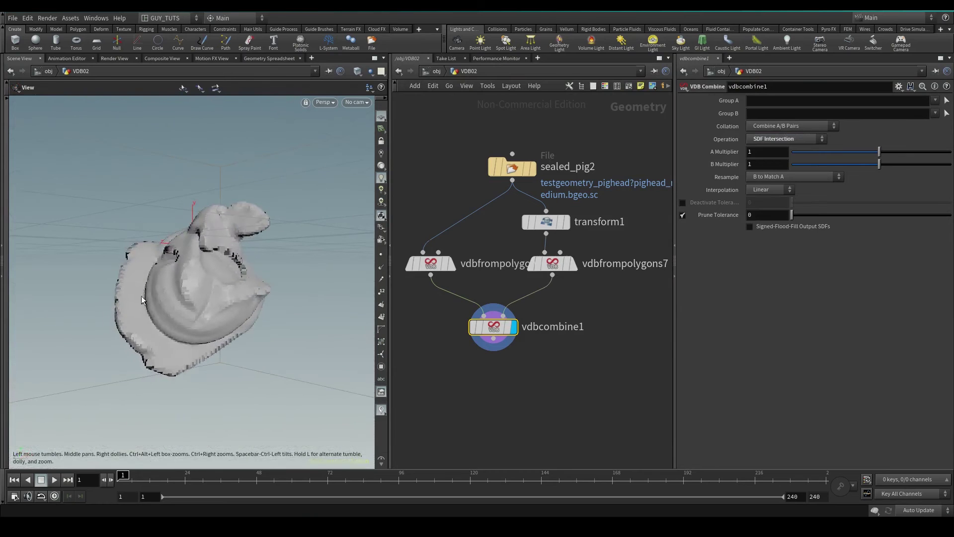
Step: Change the Operation of vdbcombine1 to SDF Difference and inspect the surface with the second pig head cut out
click(781, 141)
click(771, 277)
key(Escape)
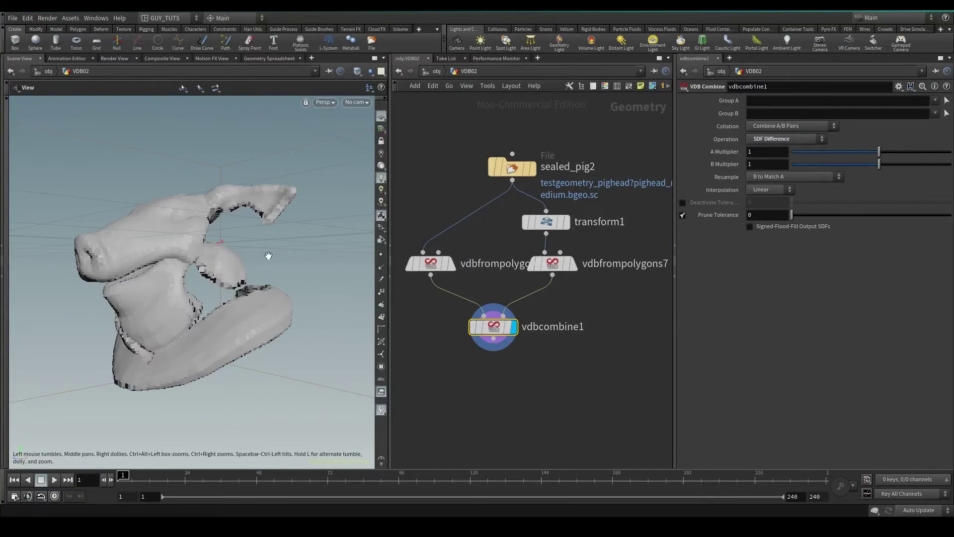
drag(268, 255, 223, 298)
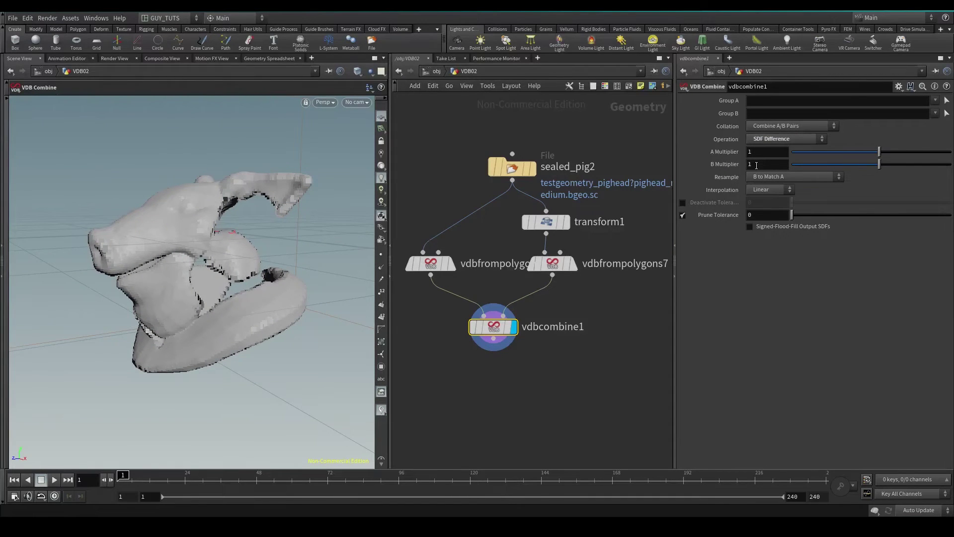
Step: Examine the B Multiplier of vdbcombine1 and review the list of available operations
click(757, 165)
text(2)
key(Return)
click(779, 140)
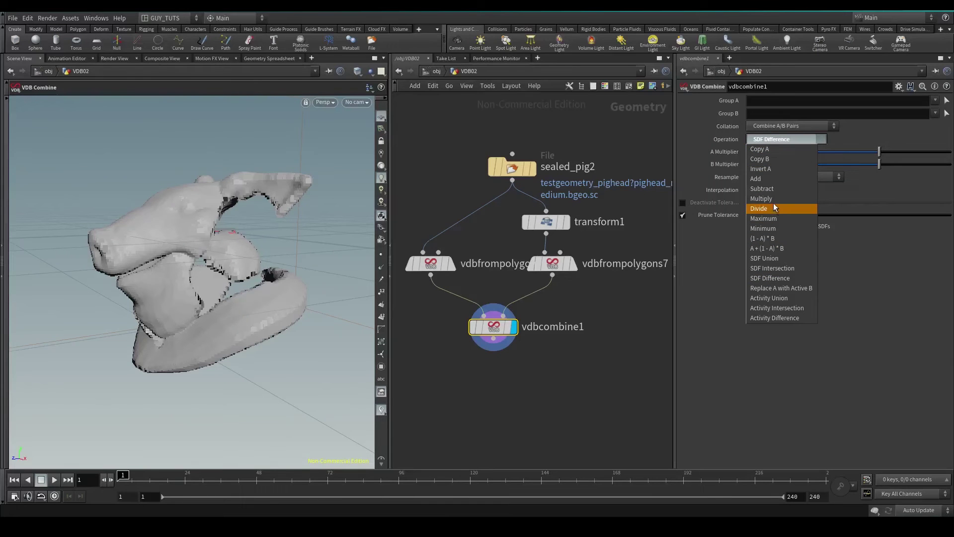
click(734, 295)
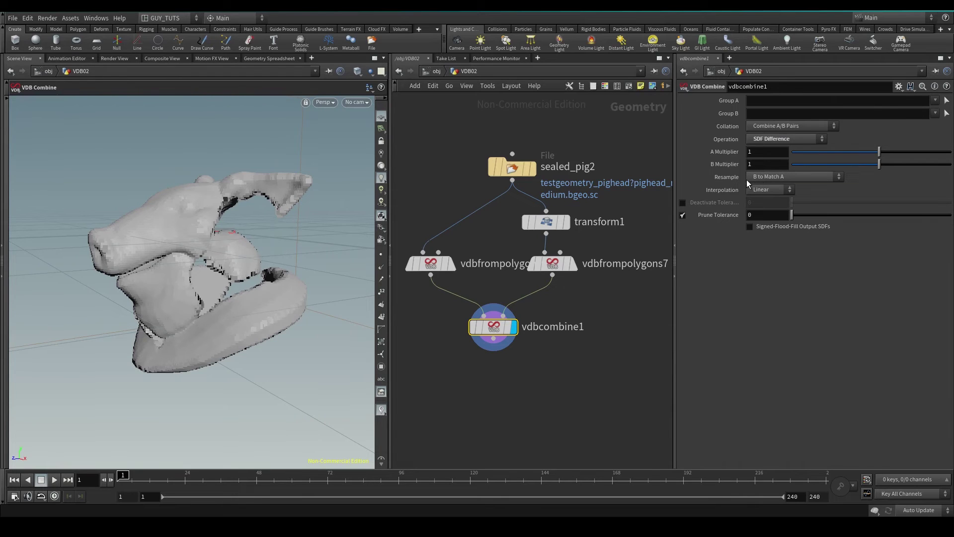
Step: Check the Voxel Size of vdbfrompolygons6 and set the Voxel Size of vdbfrompolygons7 to 0.1
mouse_move(554, 267)
click(430, 263)
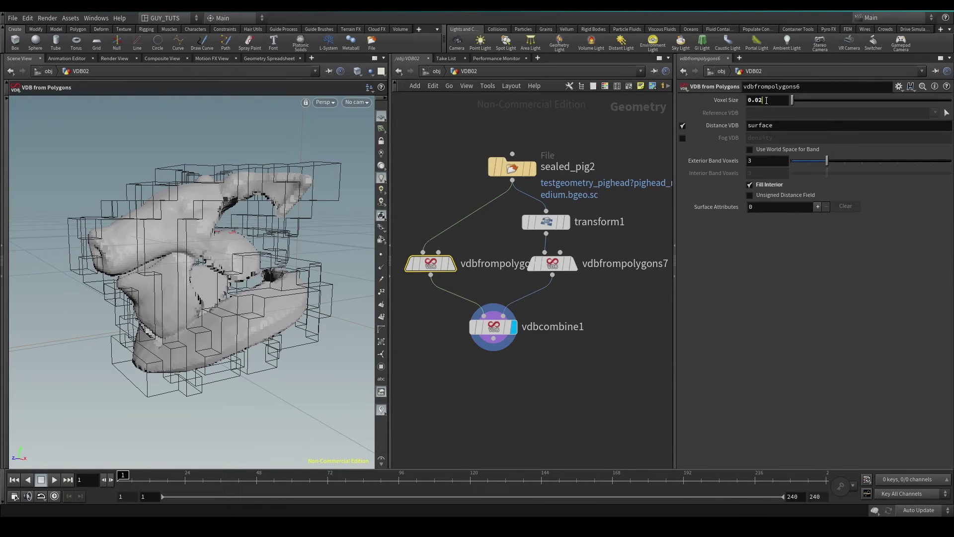
click(552, 264)
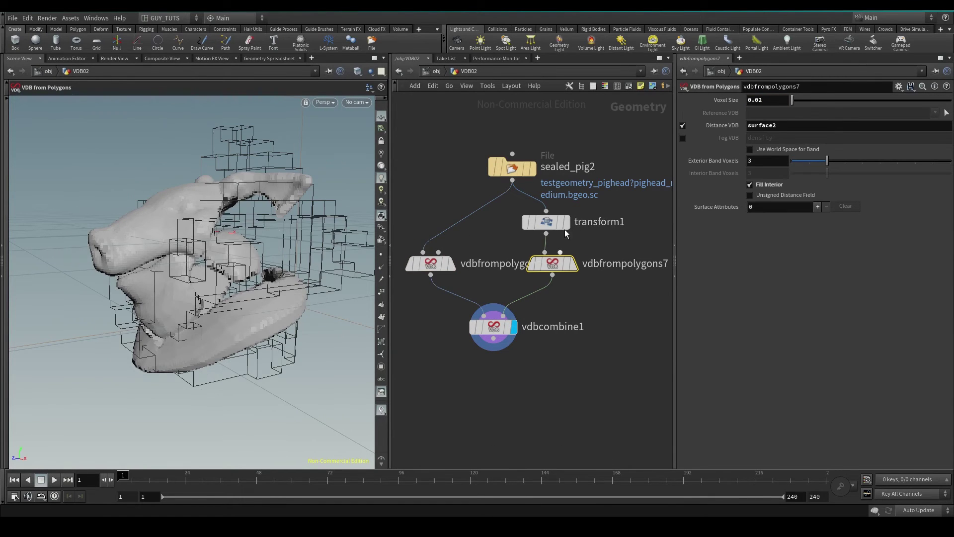
double_click(758, 102)
text(1)
key(Return)
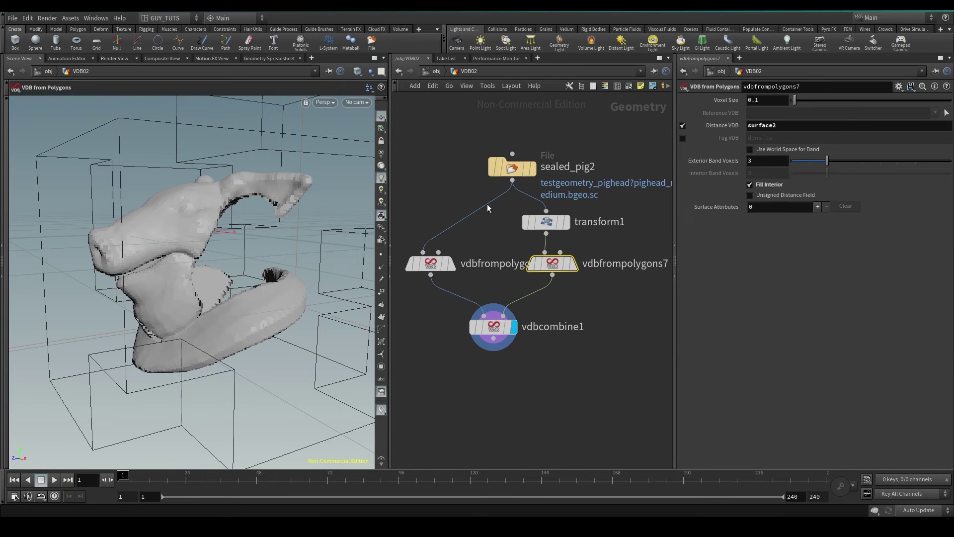
Step: Set the Operation of vdbcombine1 to SDF Union to merge the two VDBs of different resolution
click(489, 330)
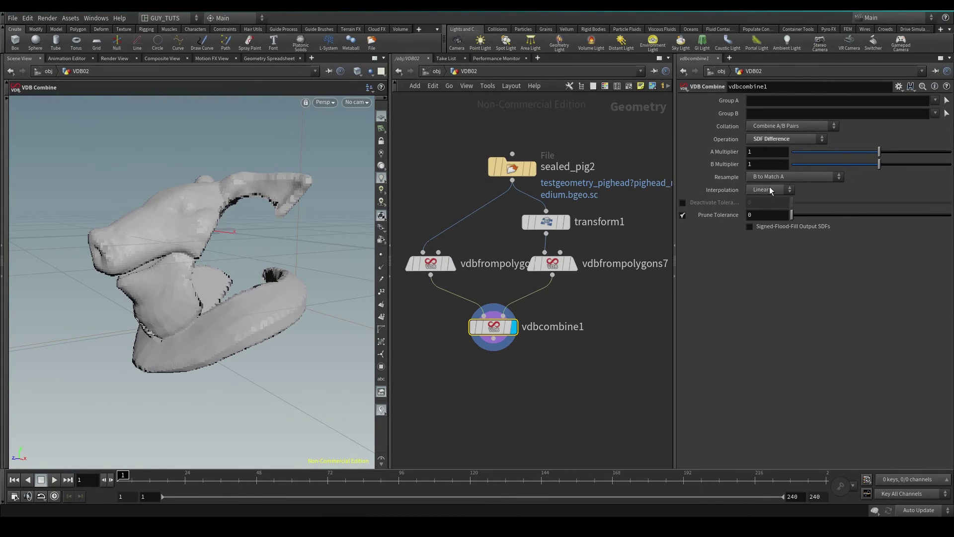
click(772, 141)
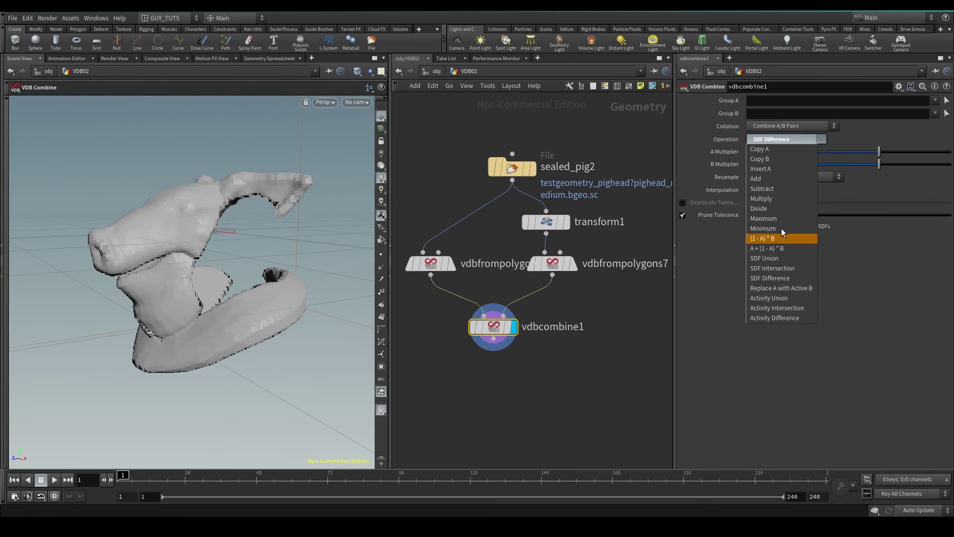
click(786, 258)
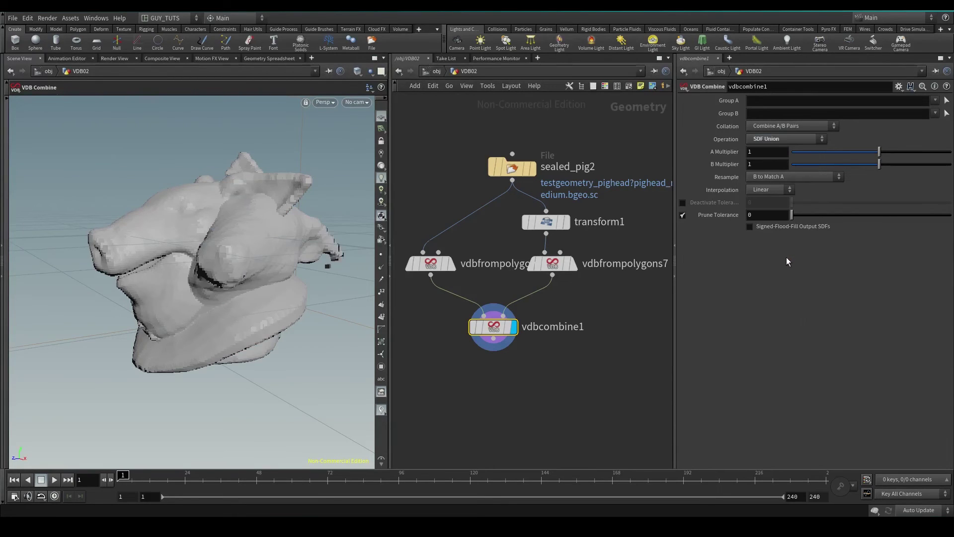
Step: Review the Resample options and the Prune Tolerance setting of vdbcombine1
mouse_move(573, 265)
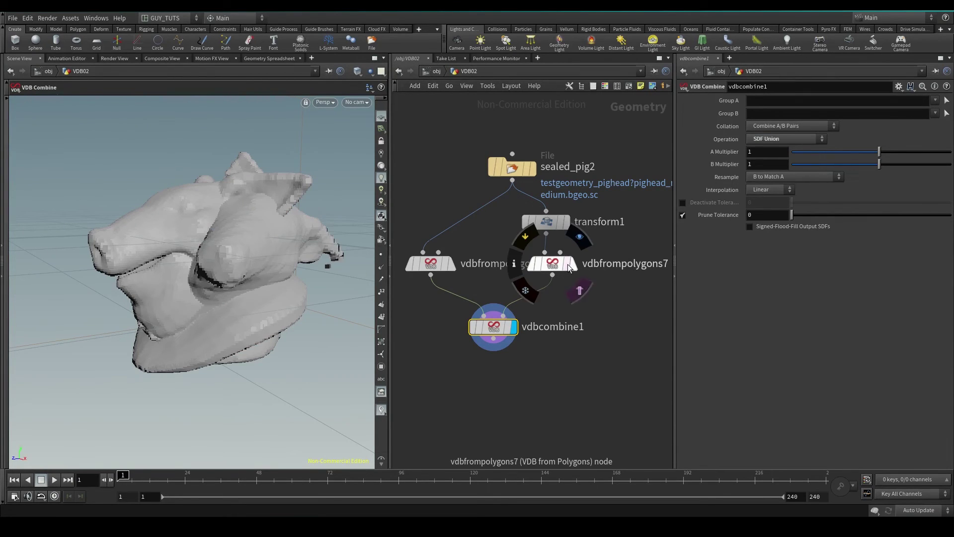
mouse_move(495, 337)
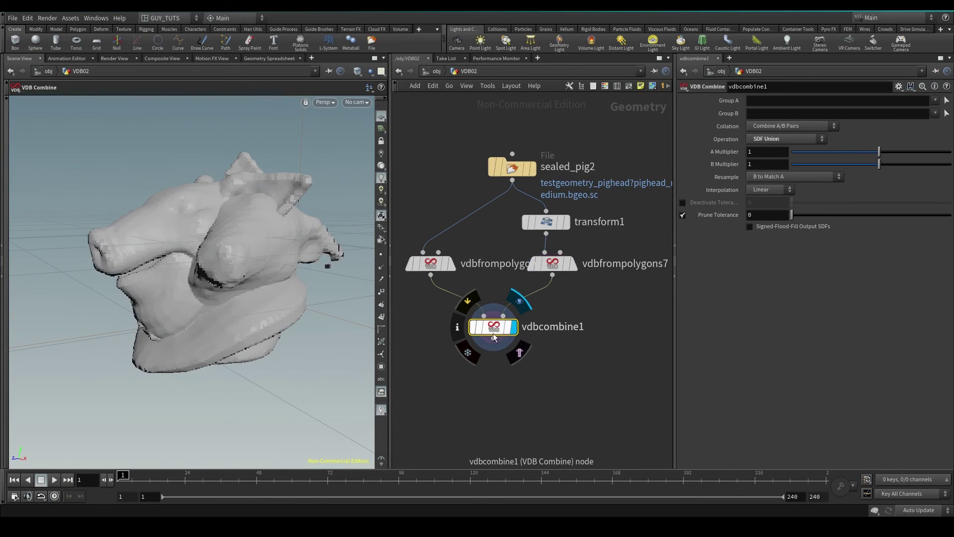
click(784, 179)
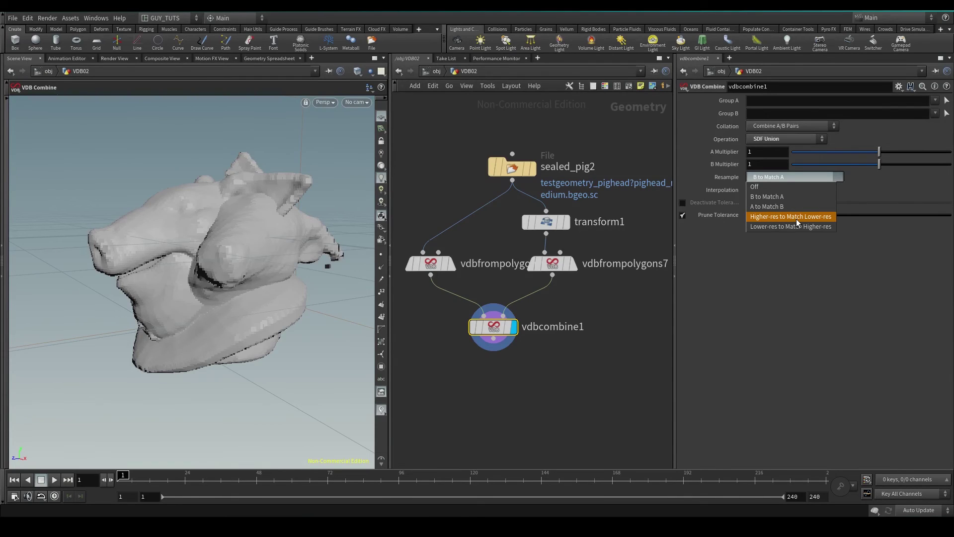
click(777, 337)
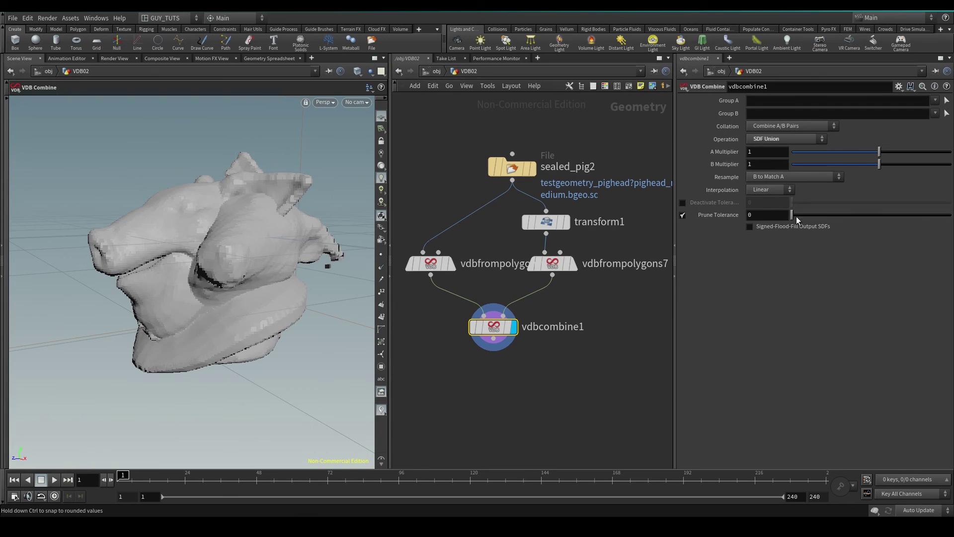
mouse_move(794, 218)
mouse_down()
mouse_move(863, 218)
mouse_move(794, 218)
mouse_up()
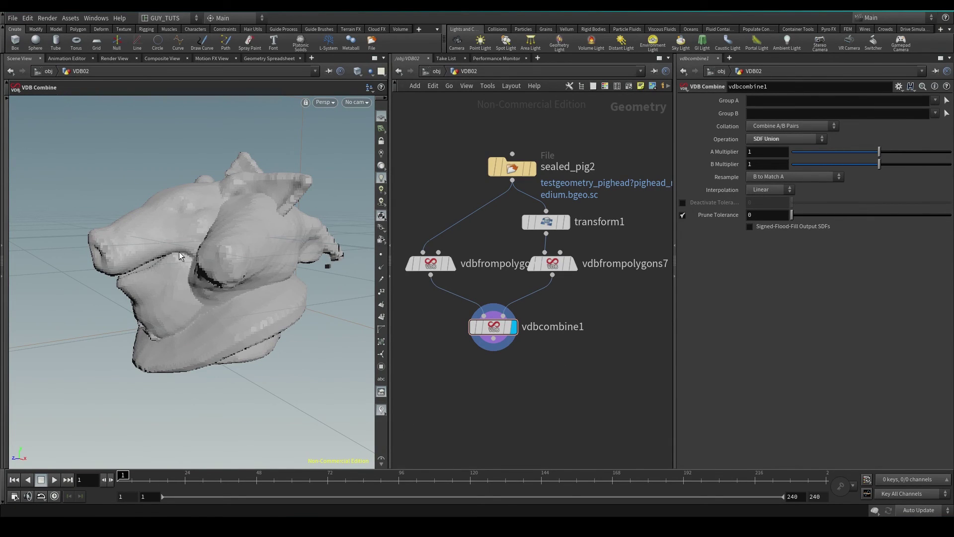
middle_drag(517, 400, 520, 367)
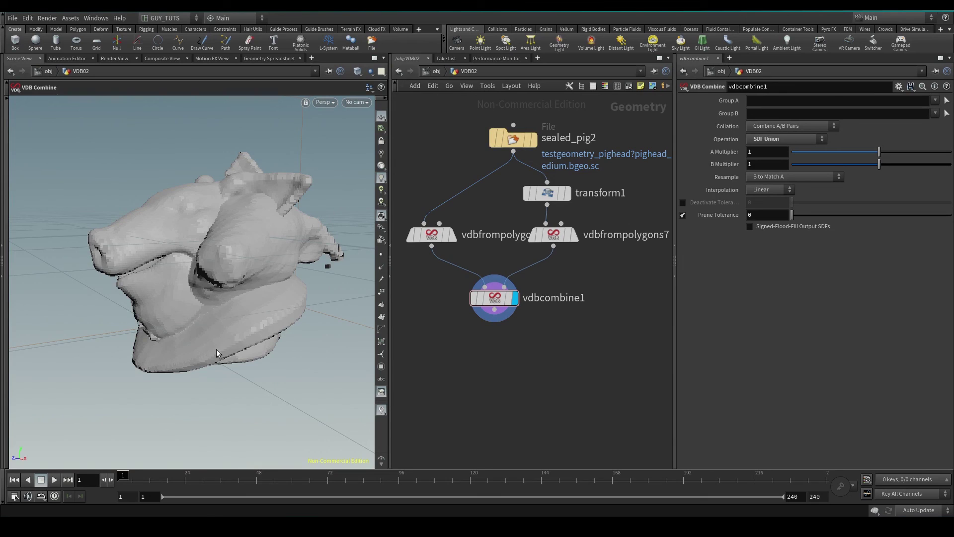
scroll(546, 363, down, 5)
scroll(562, 343, up, 3)
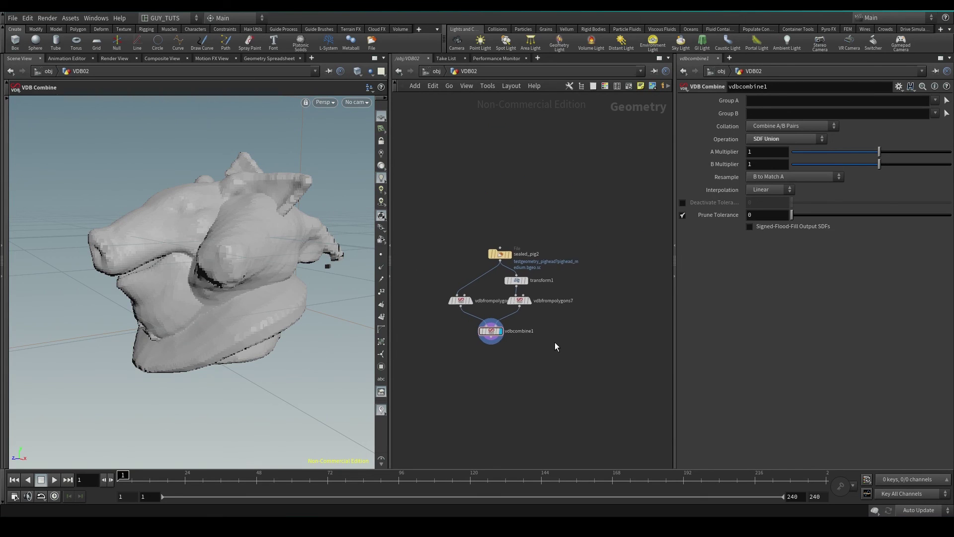
middle_drag(560, 342, 565, 340)
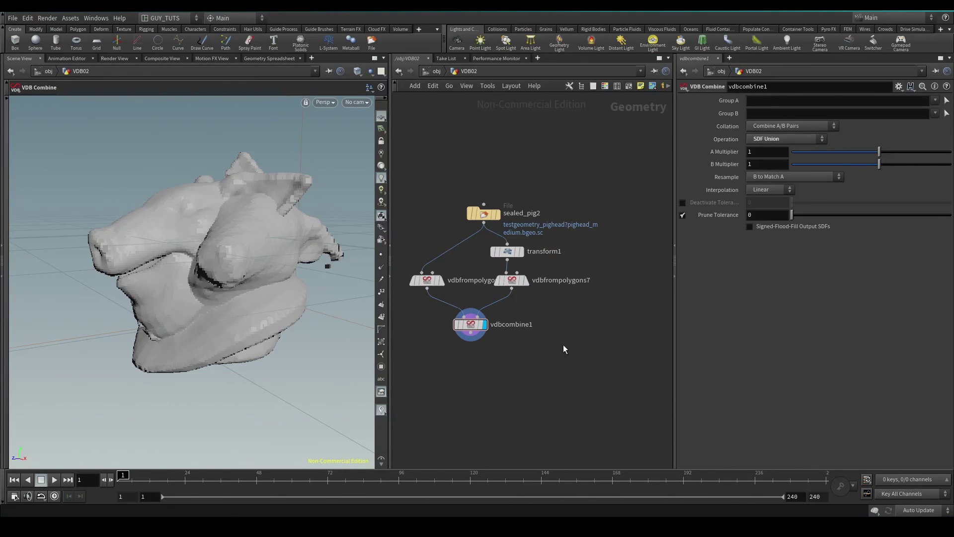